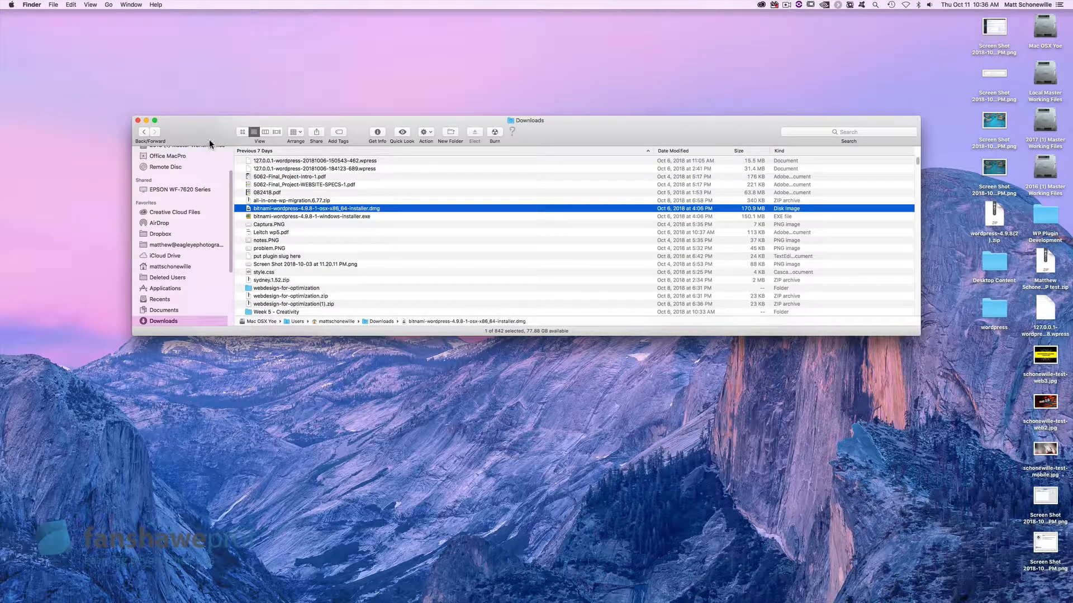
Step: Mount the WordPress installer disk image and launch WordPress.app, confirming the security warning
double_click(290, 210)
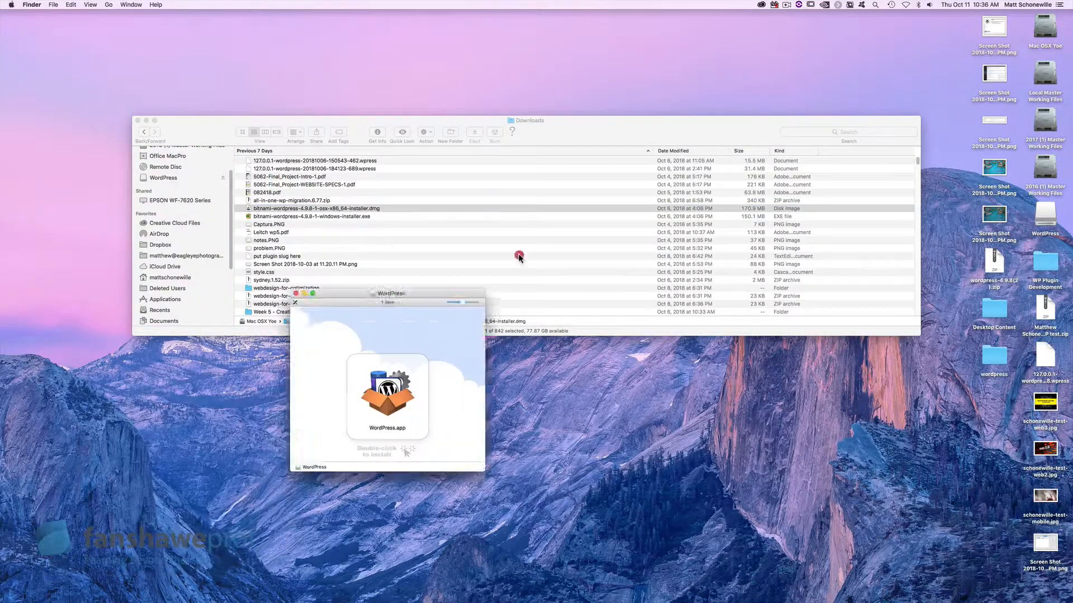
drag(518, 257, 567, 231)
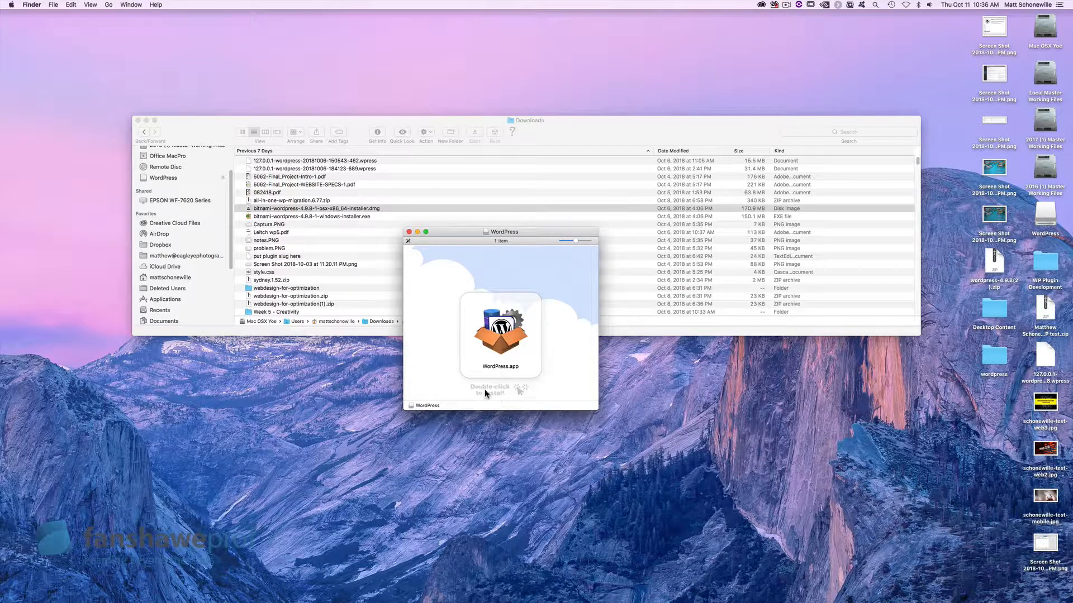
click(499, 343)
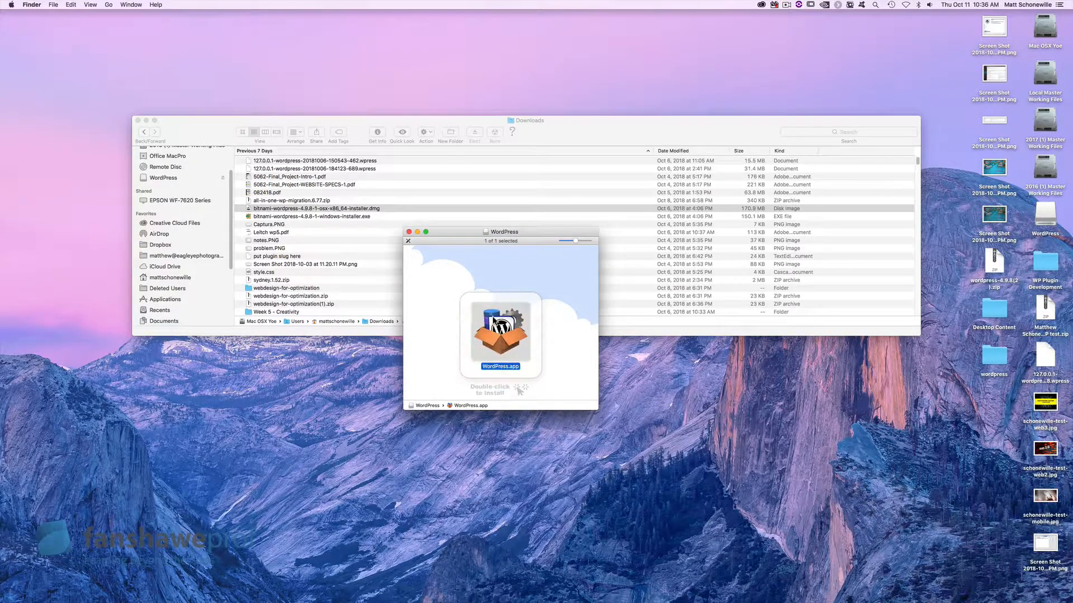
double_click(488, 311)
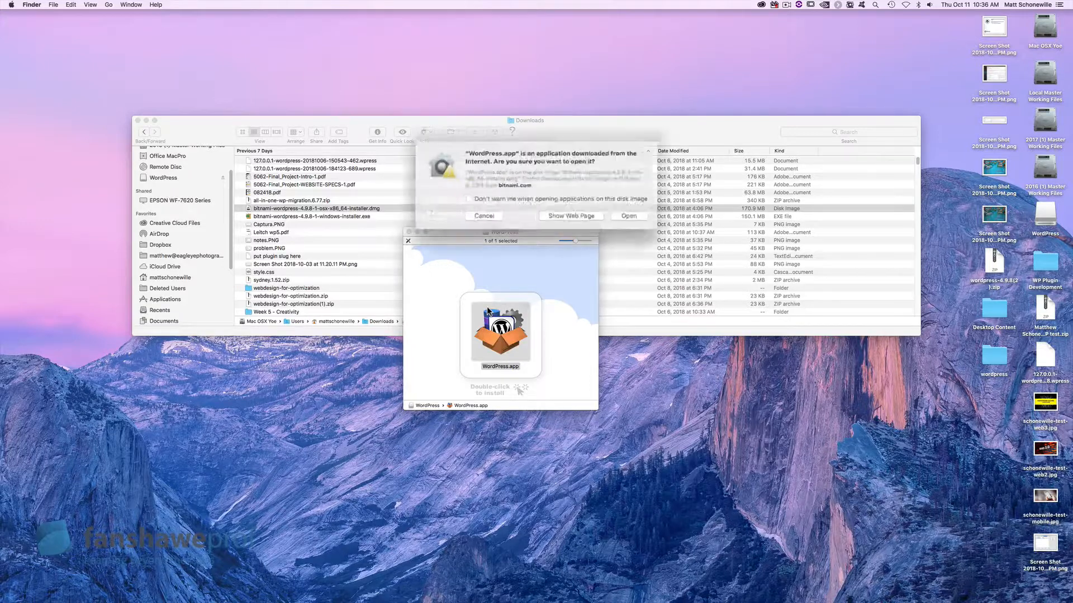
click(627, 211)
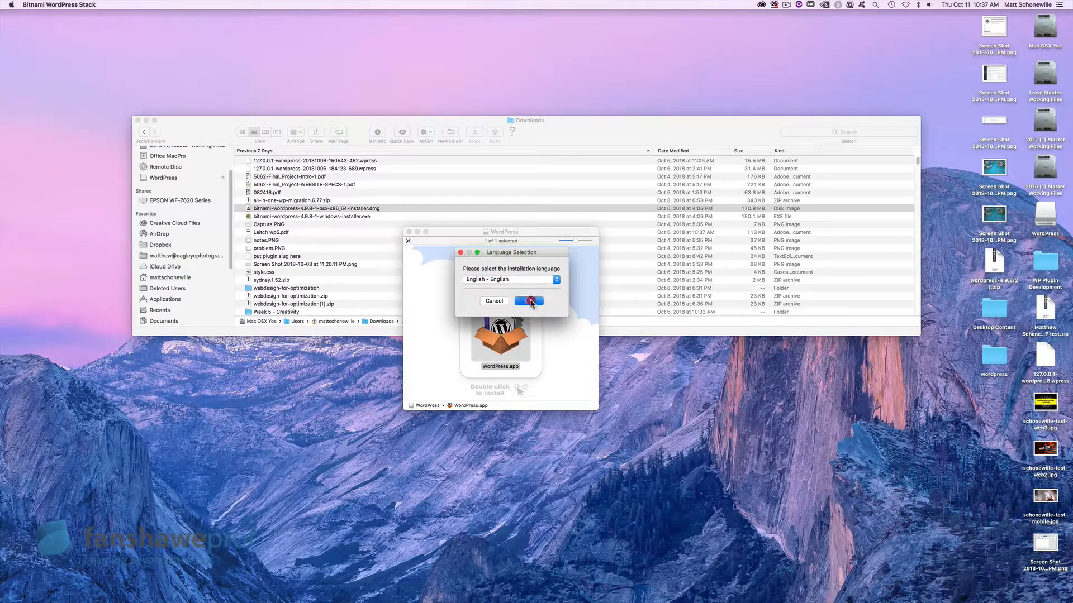
Step: Choose English, keep all three components, and check the install folder /Applications/wordpress-4.9.8-1
click(529, 302)
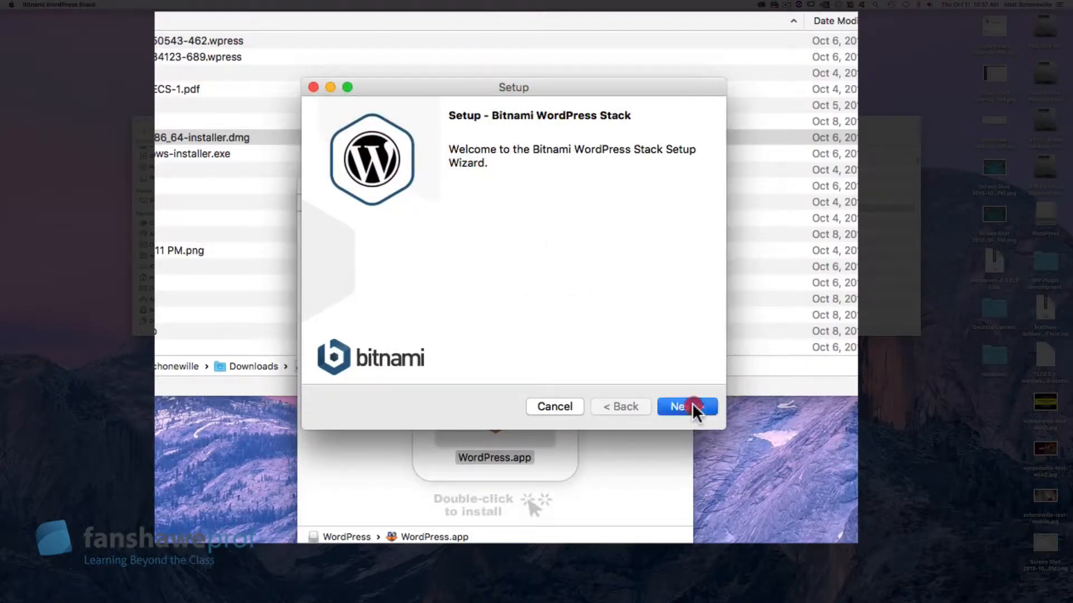
click(692, 404)
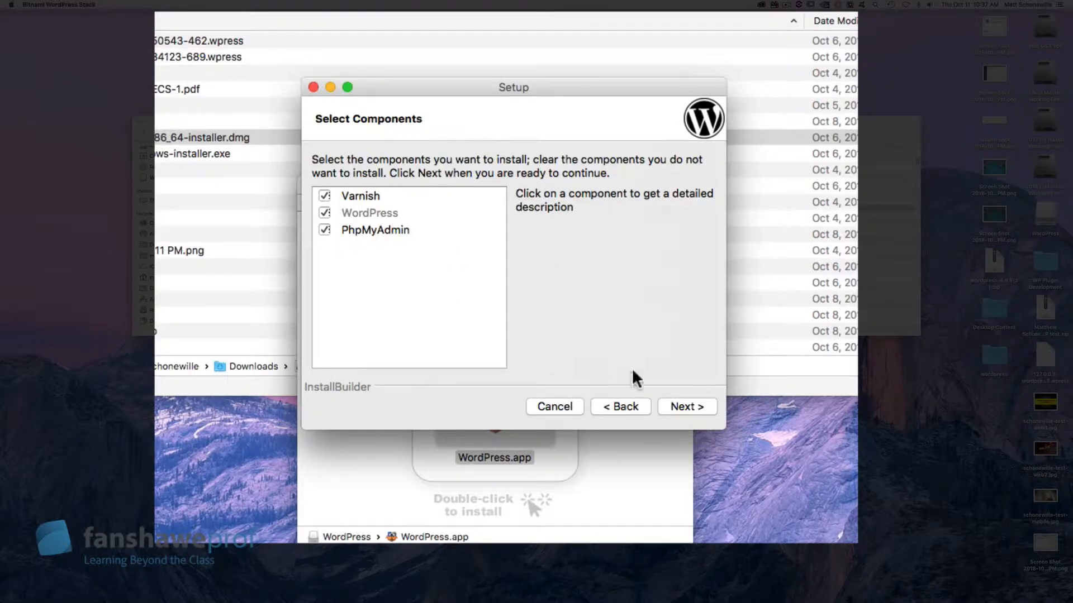
click(692, 404)
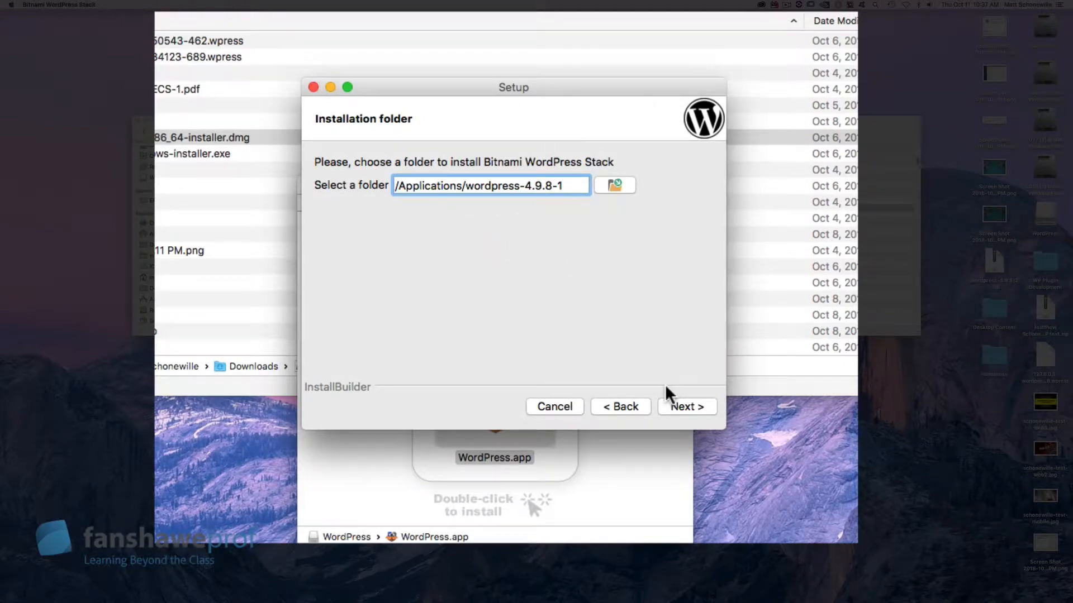
click(433, 188)
Step: Accept the default folder, then enter the admin's real name, e-mail address and login name
click(688, 407)
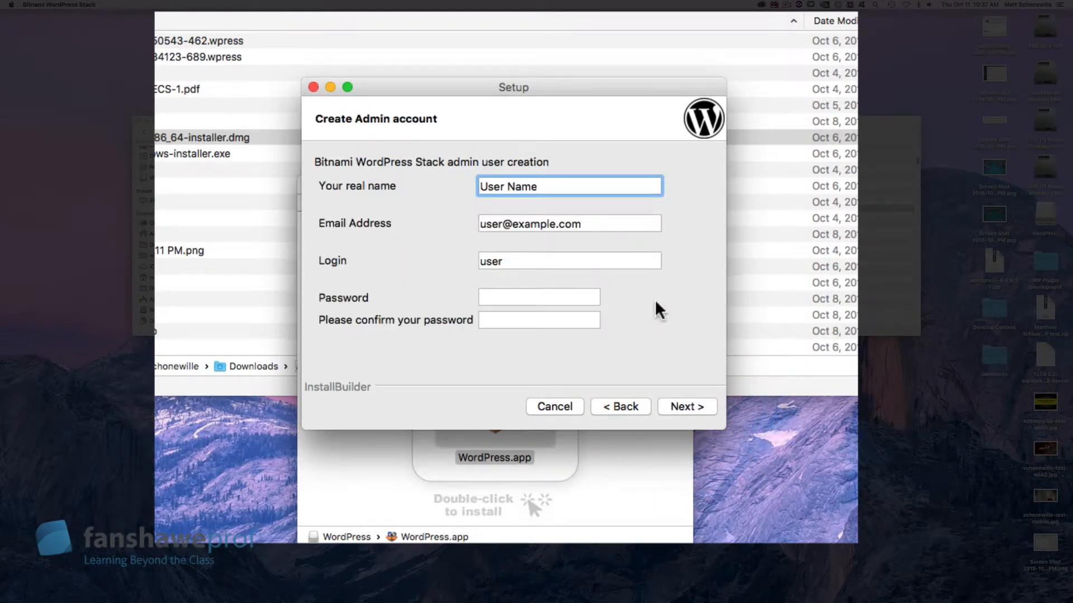
drag(555, 190, 421, 162)
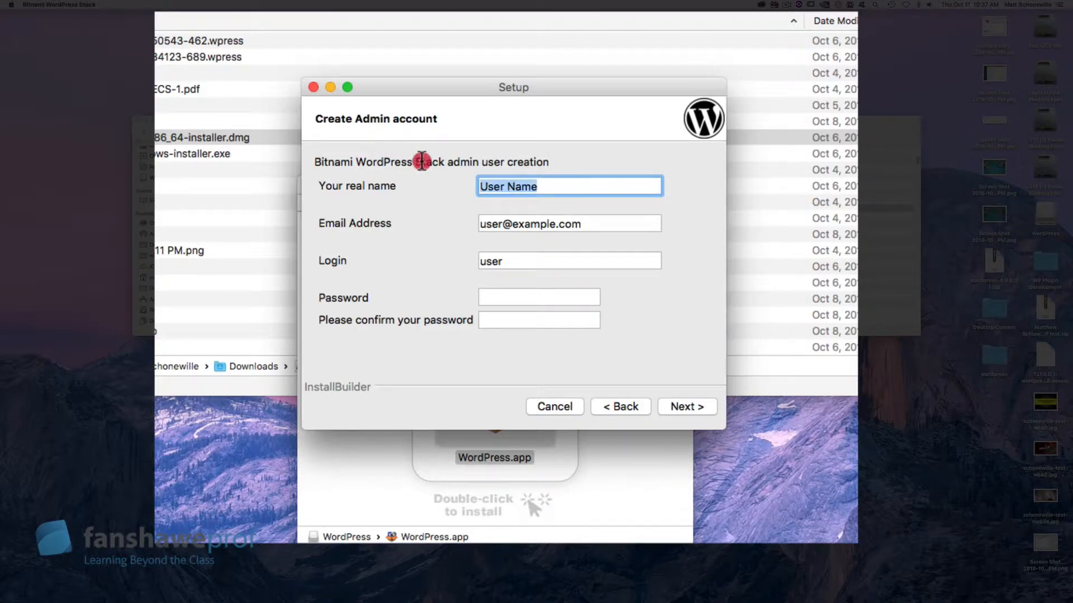
text(Math)
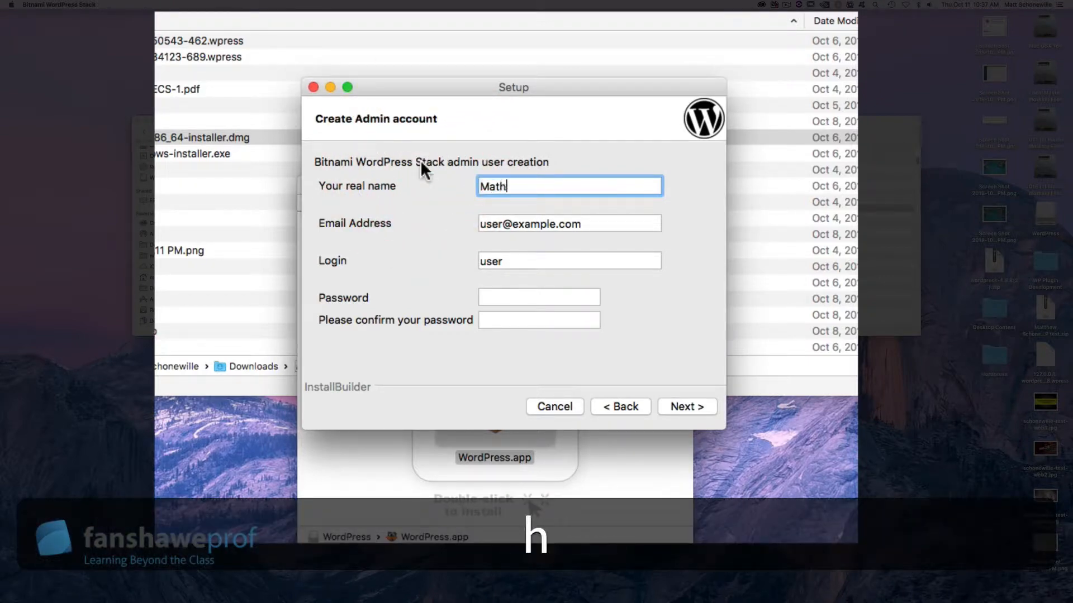
key(BackSpace)
text(thew)
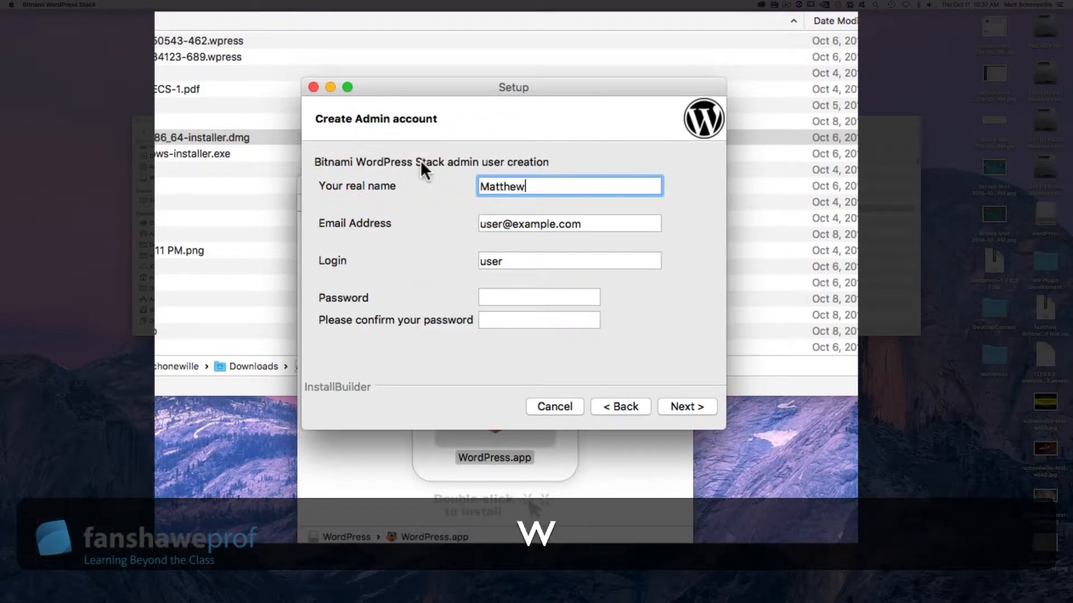
key(Tab)
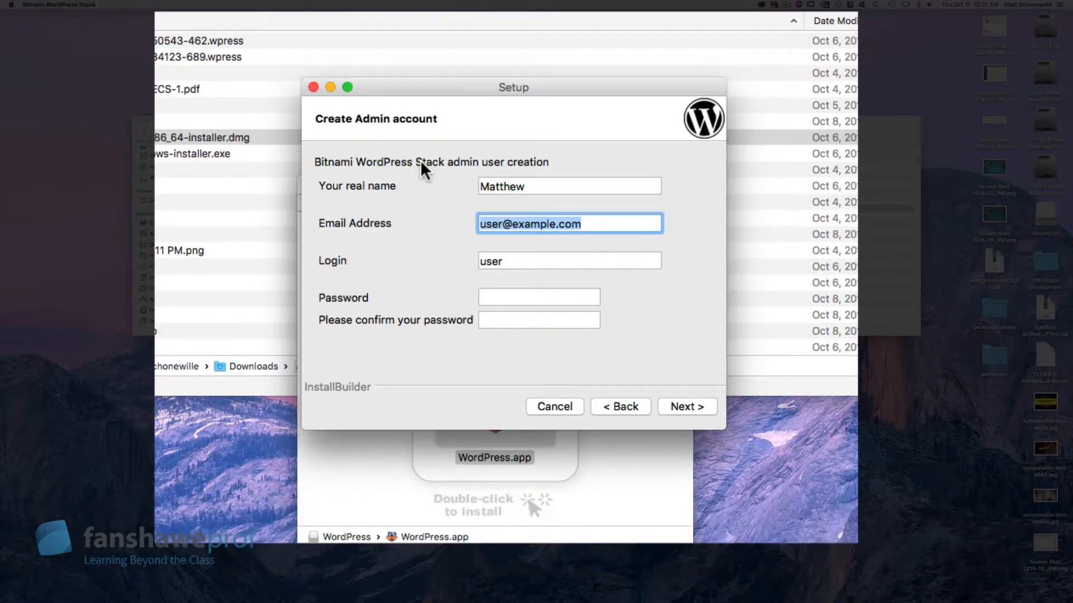
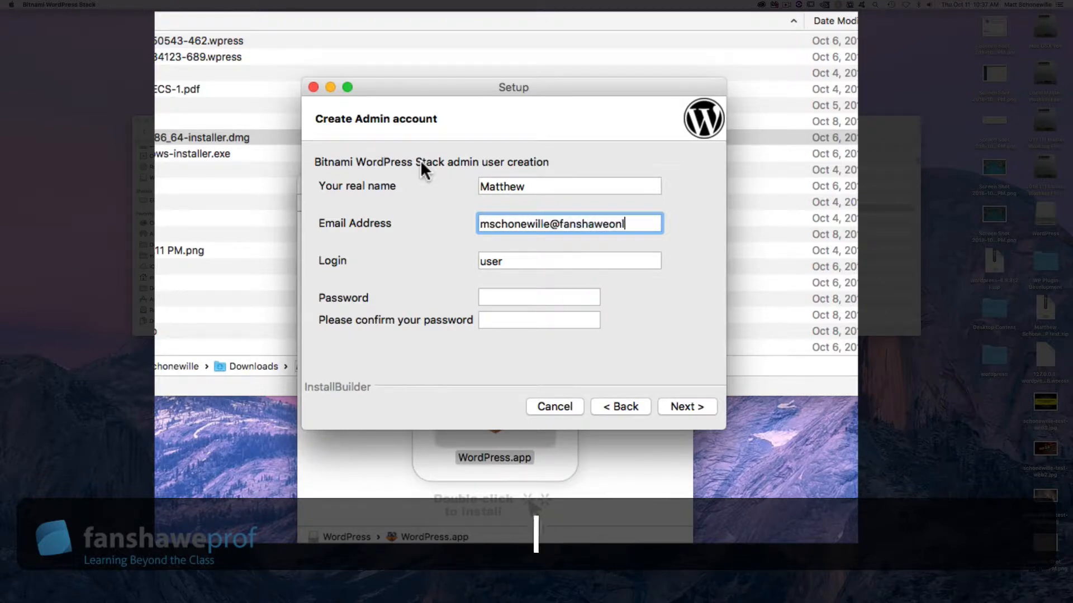
key(Tab)
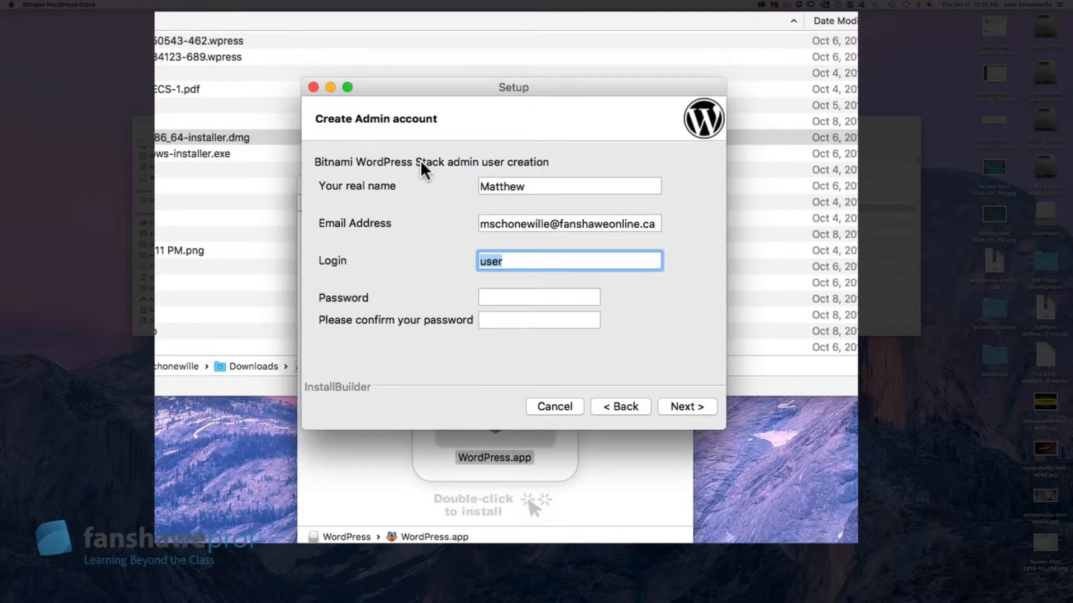
text(matthew)
key(Tab)
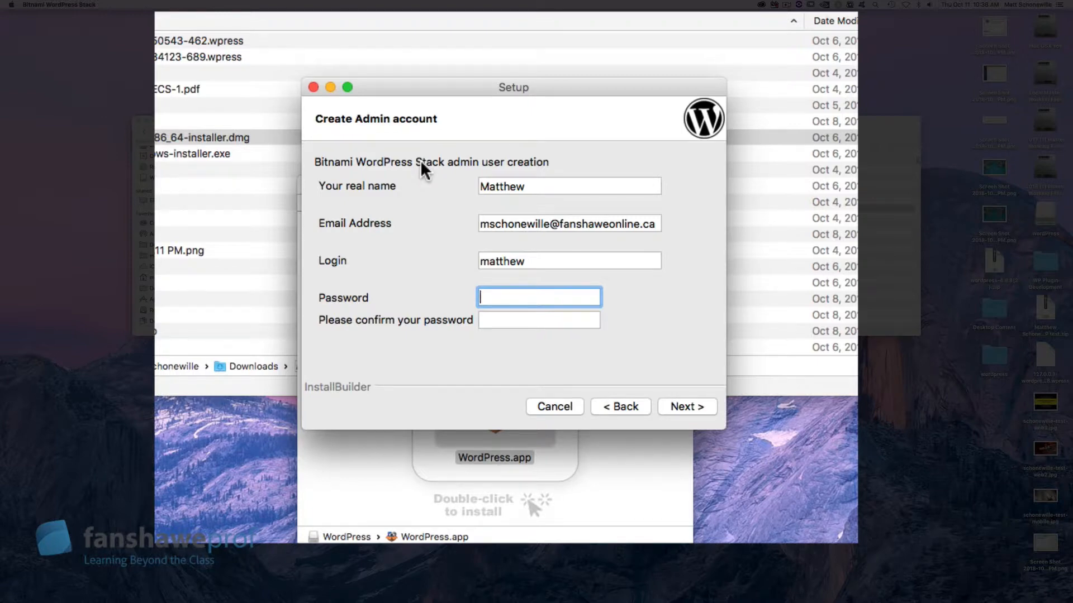
Step: Type the admin account password and retype it in the confirmation field
key(shift)
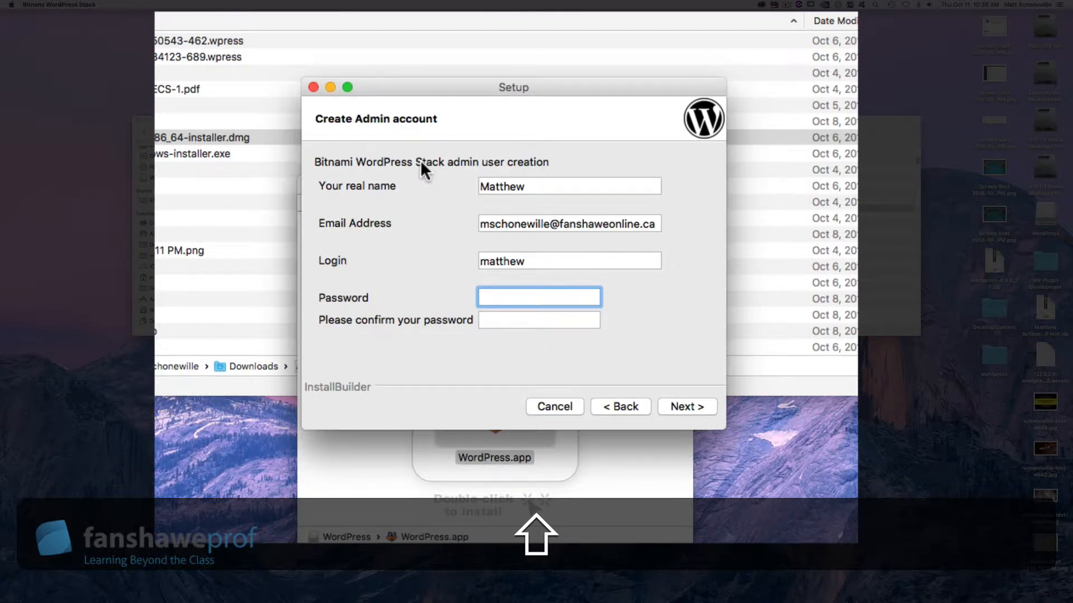
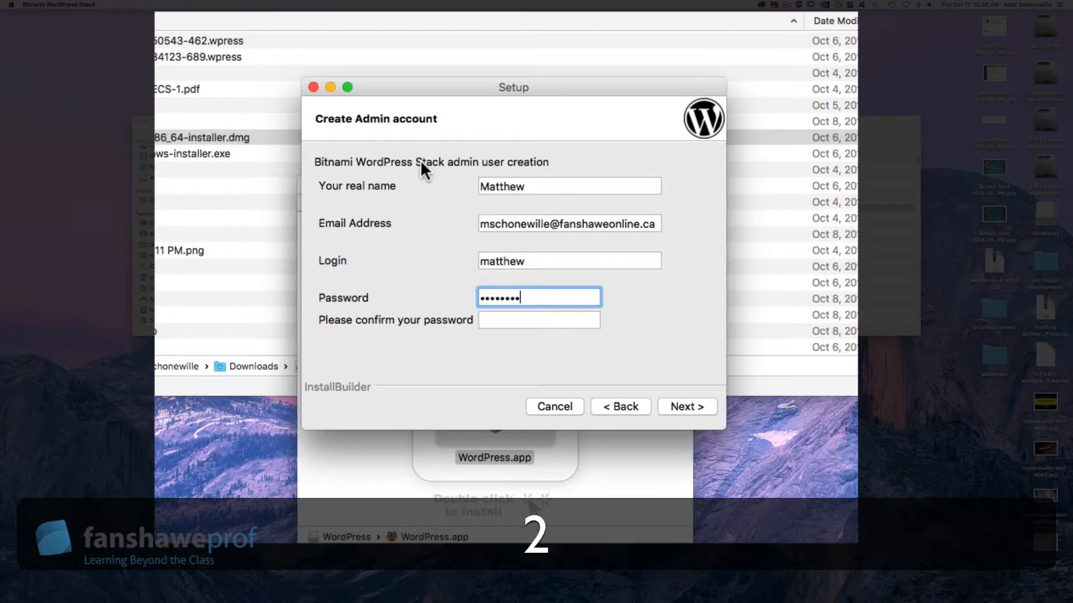
key(Tab)
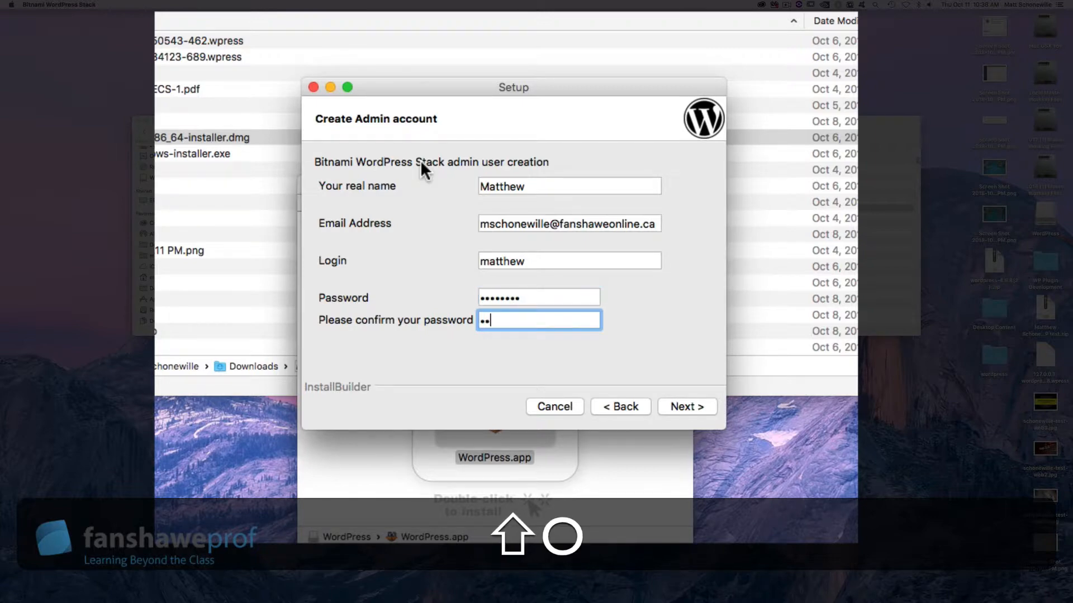
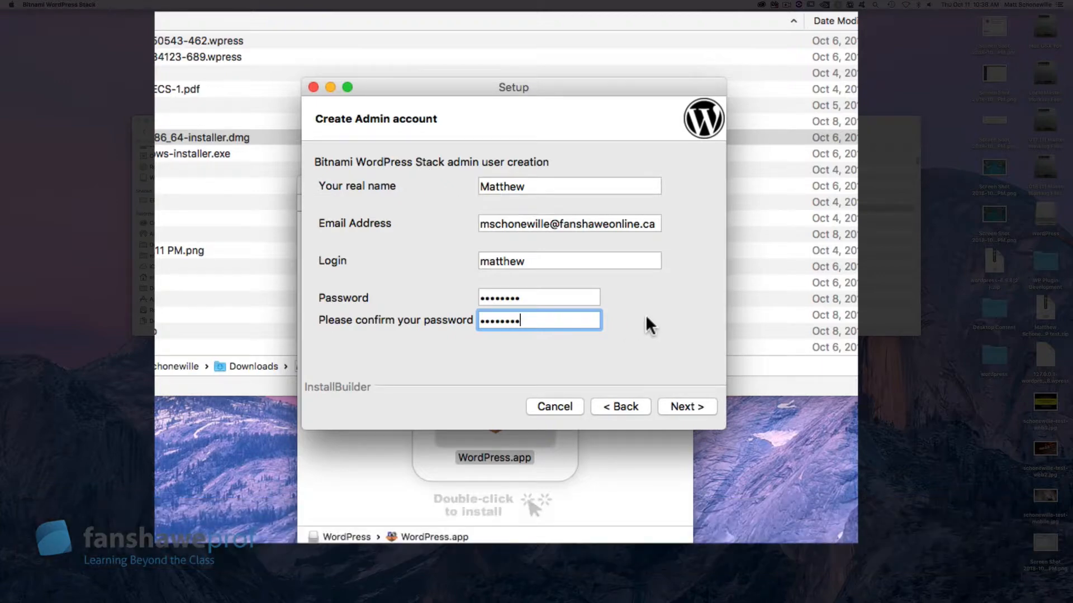
click(645, 313)
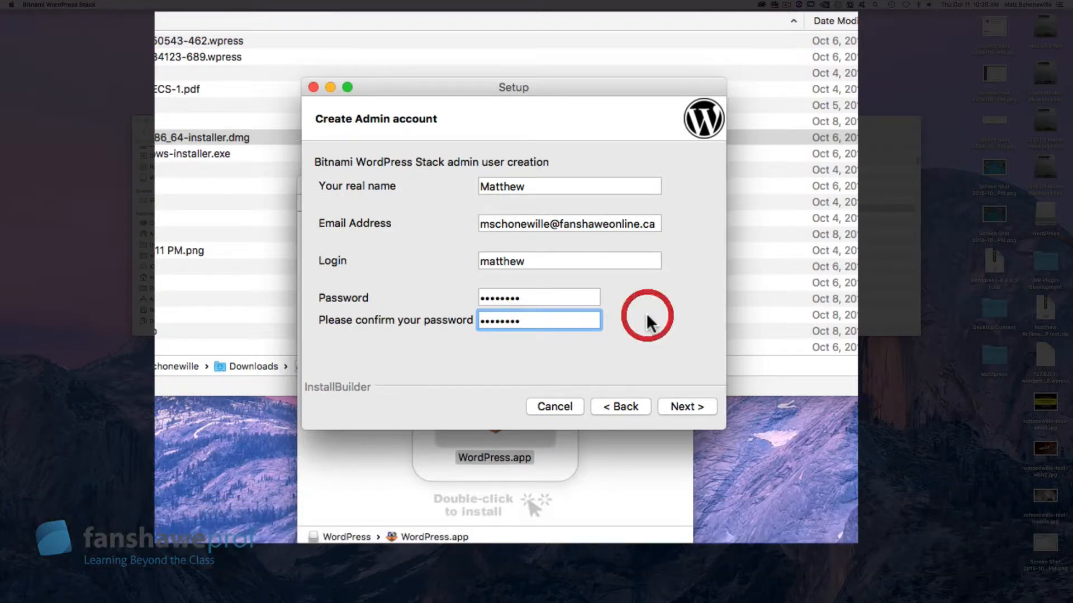
Step: Submit the admin details, leave the default blog name unchanged, and continue to SMTP settings
click(689, 406)
click(463, 186)
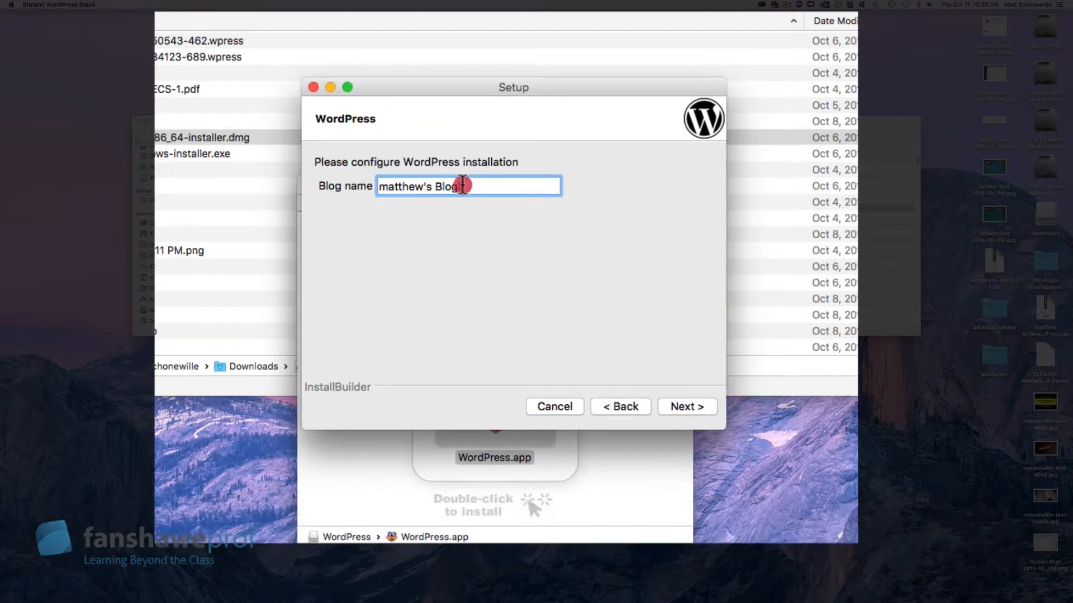
drag(462, 185, 394, 187)
click(414, 185)
click(688, 408)
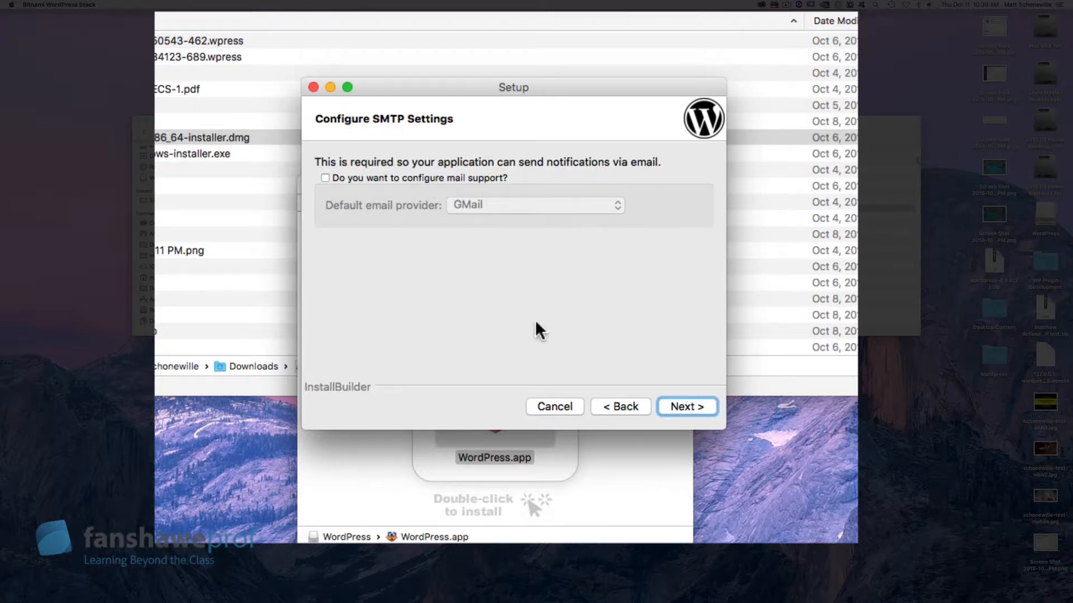
Step: Leave mail support off, decline launching WordPress in the Bitnami cloud, and start installing
click(698, 400)
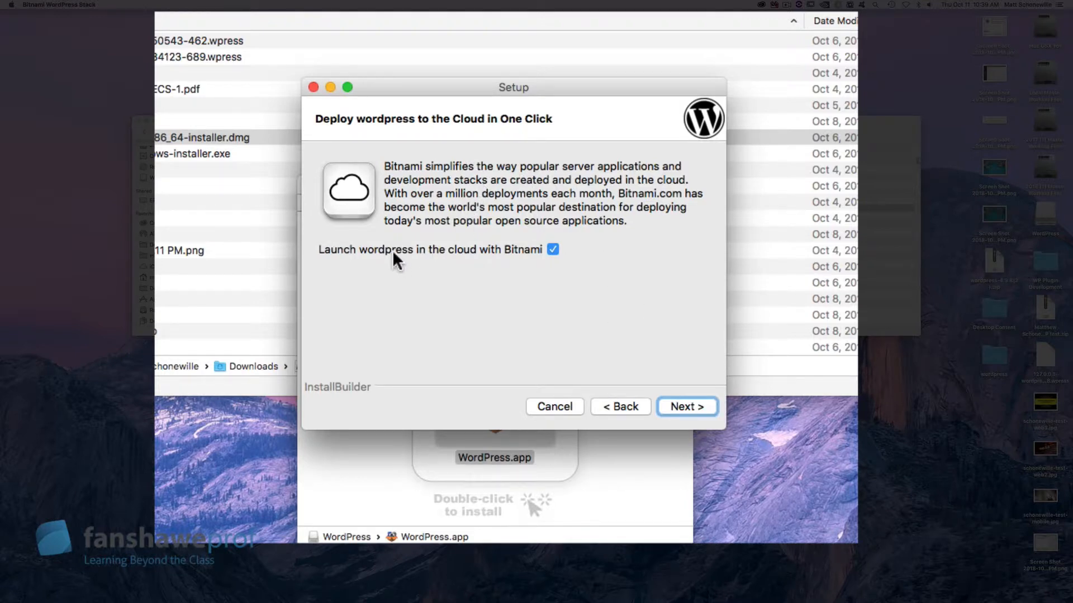
click(553, 249)
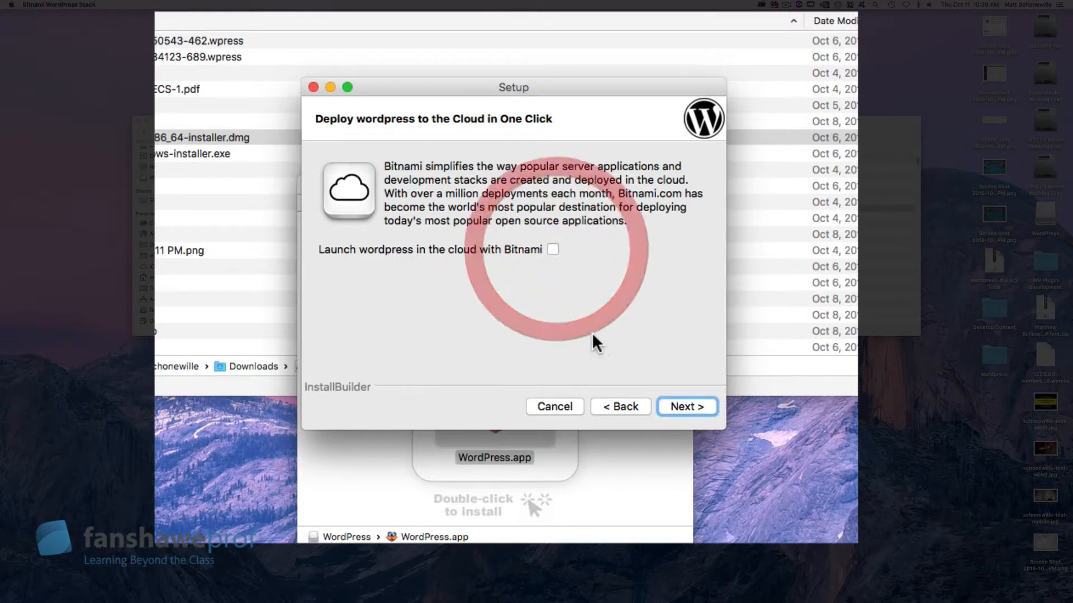
click(681, 404)
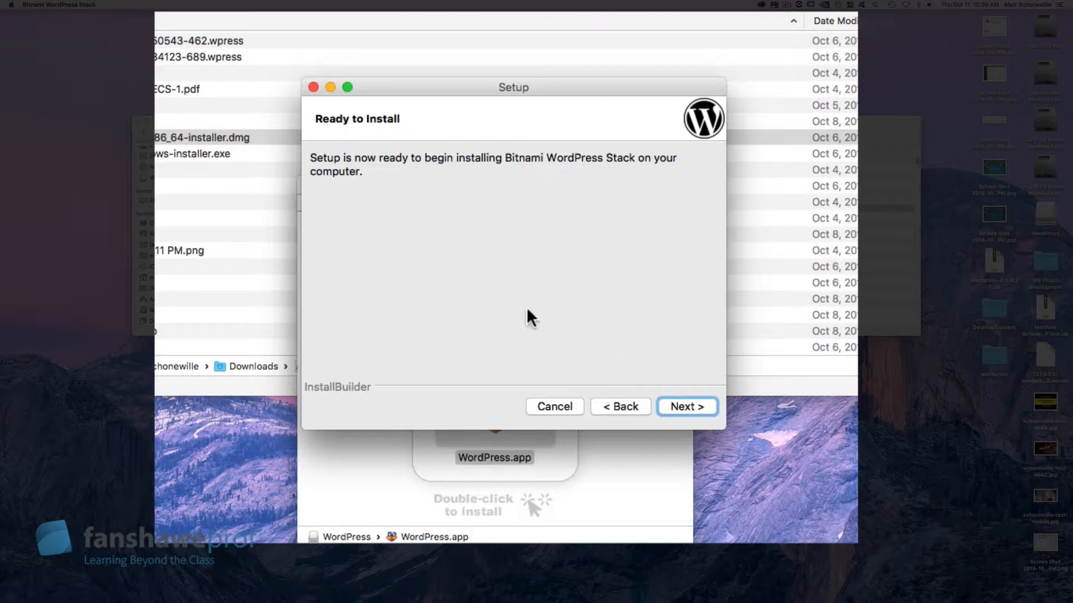
click(690, 404)
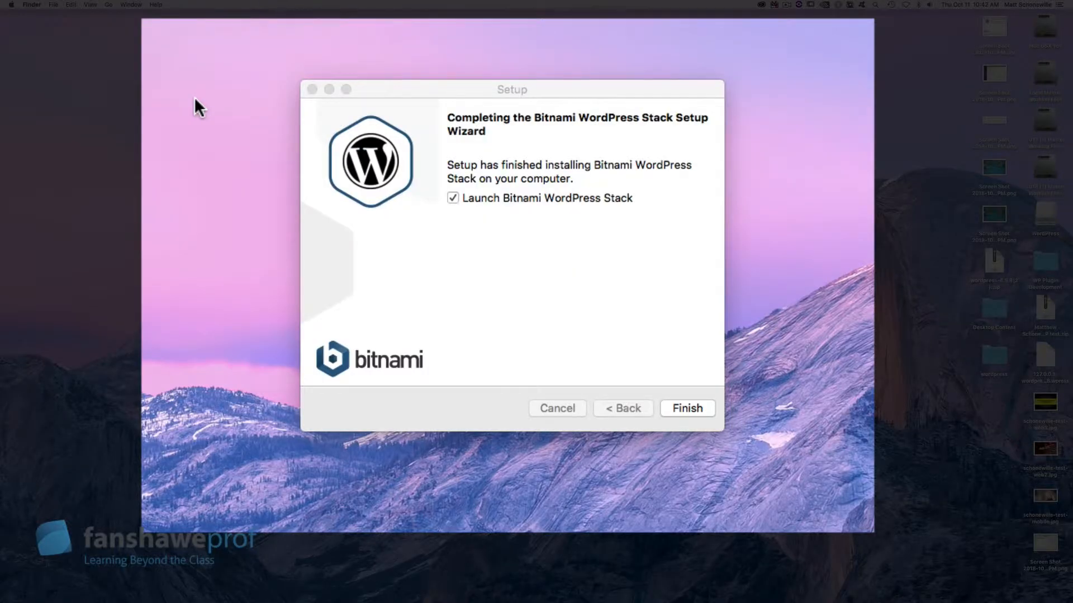
Step: Keep 'Launch Bitnami WordPress Stack' checked and finish the setup wizard
click(532, 253)
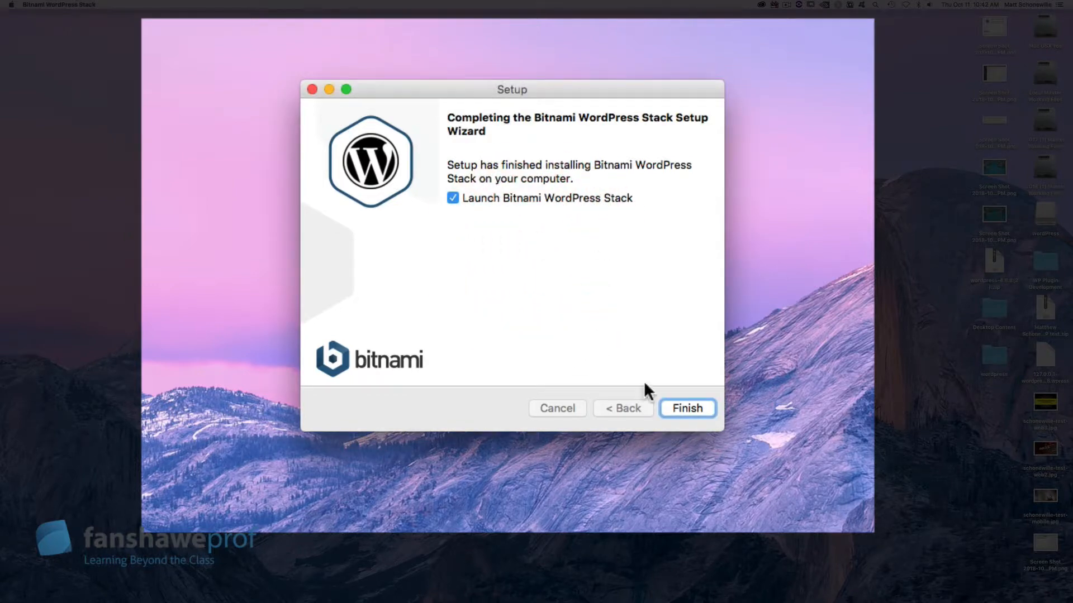
click(453, 201)
click(452, 199)
click(693, 407)
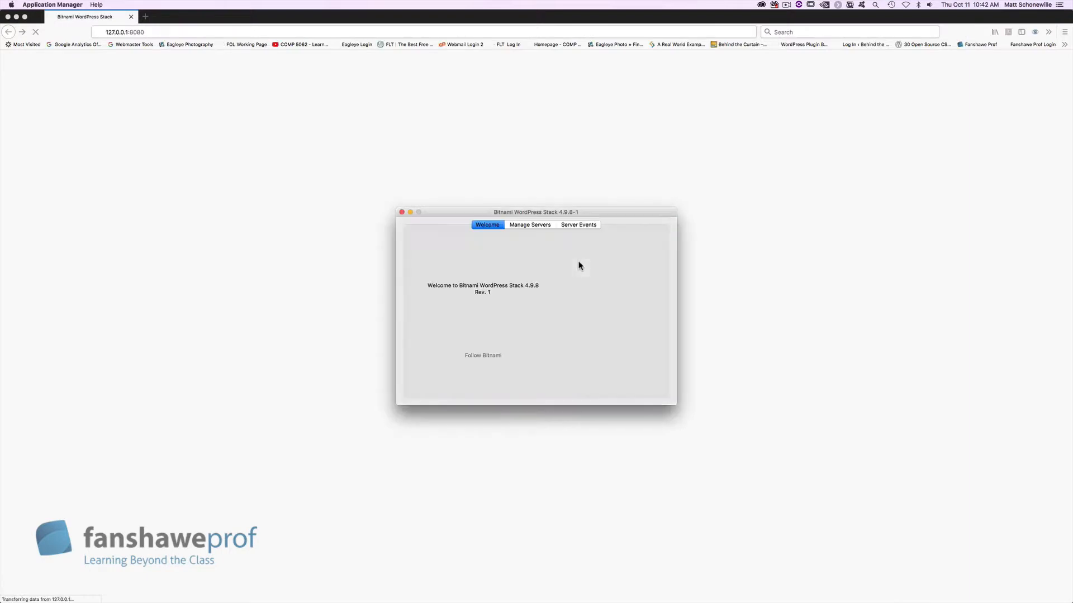
Step: Confirm on Manage Servers that MySQL Database and Apache Web Server are running
drag(455, 214, 450, 164)
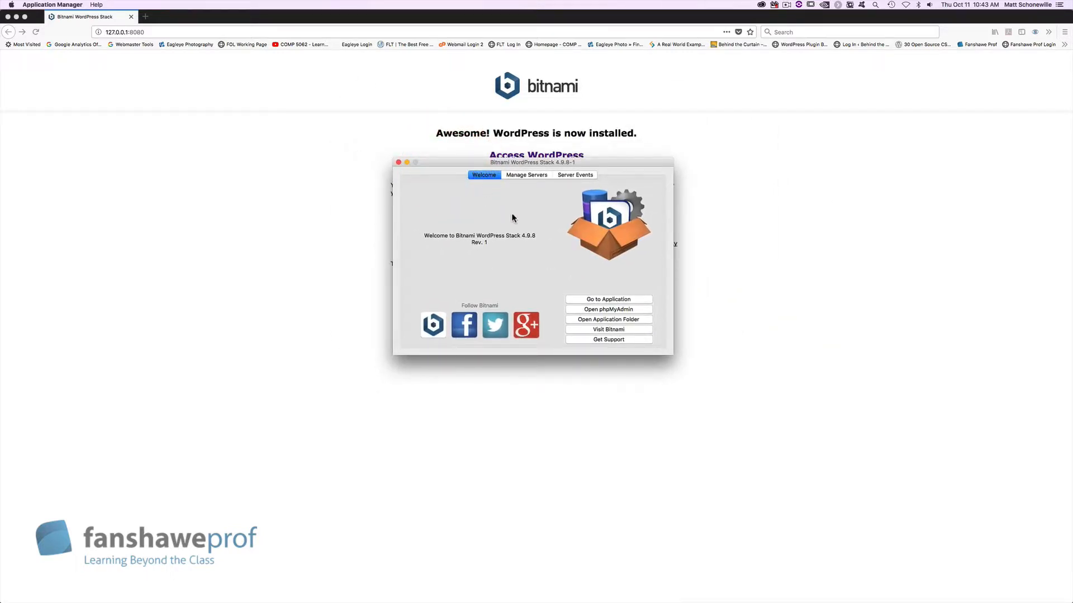
click(531, 175)
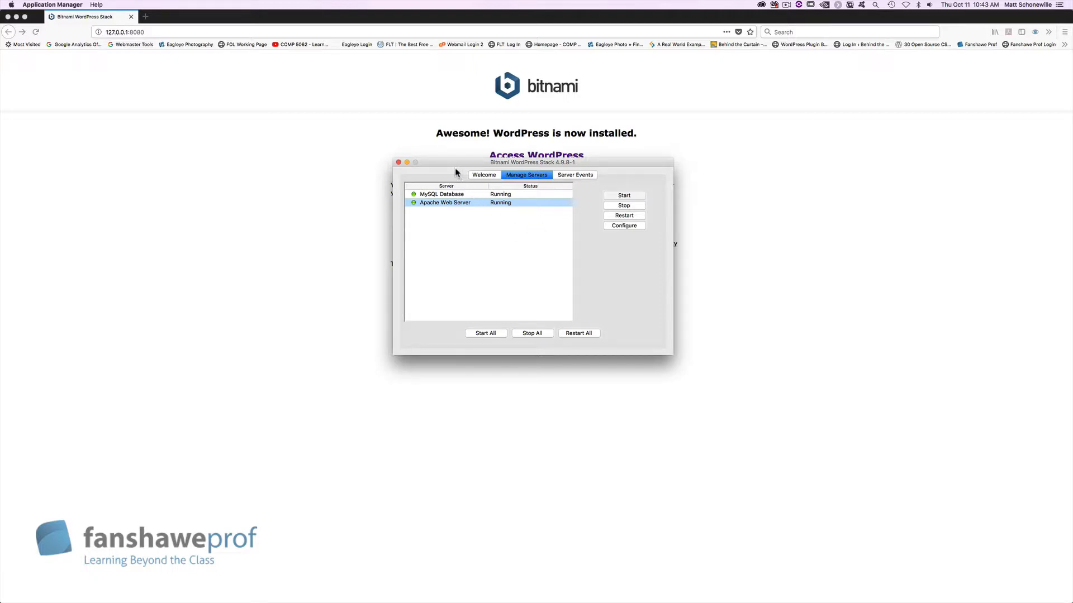
drag(452, 162, 429, 185)
click(490, 179)
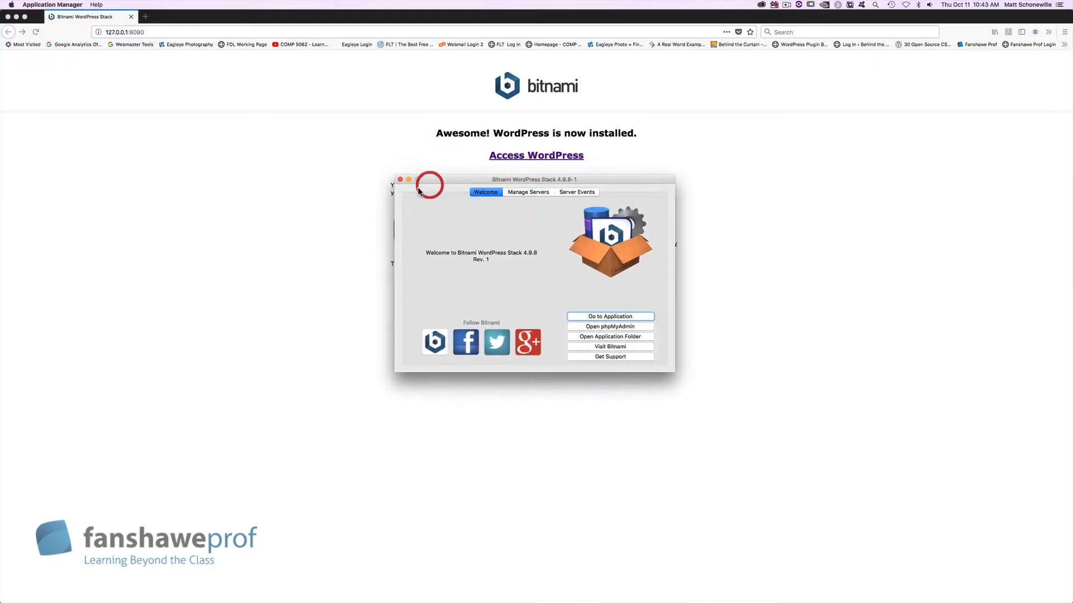
Step: Quit Firefox, then open the installed application at localhost:8080 from the Welcome page
click(289, 118)
click(196, 28)
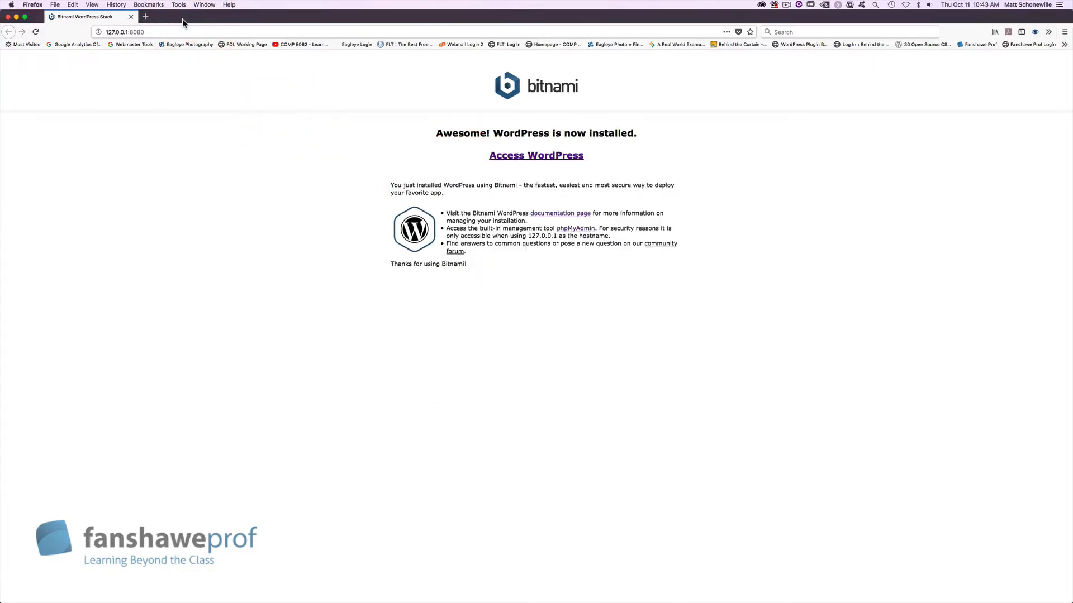
click(182, 20)
key(super+q)
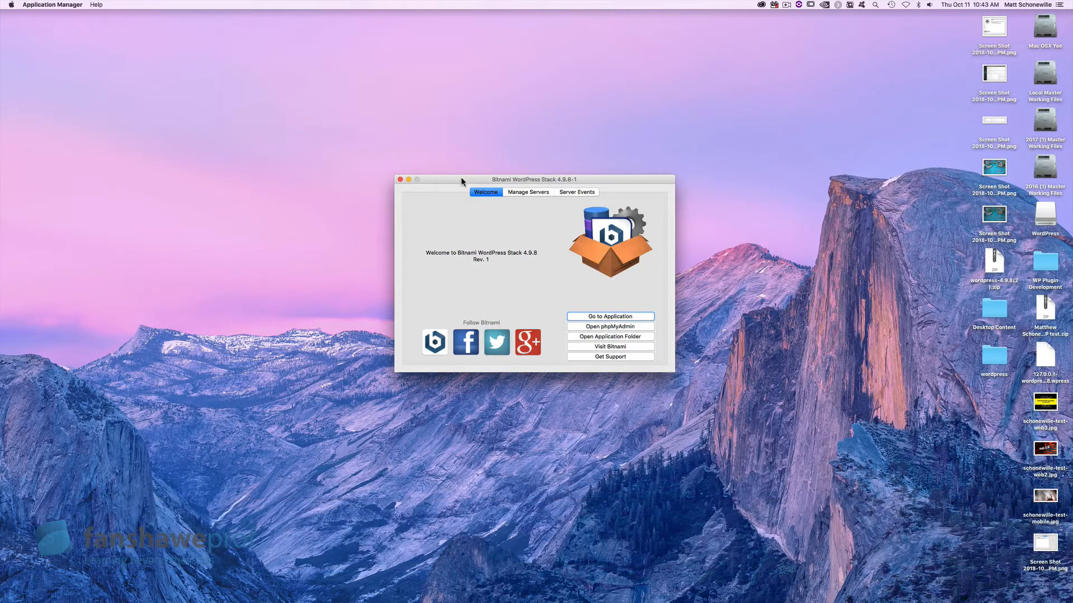
drag(460, 177, 443, 159)
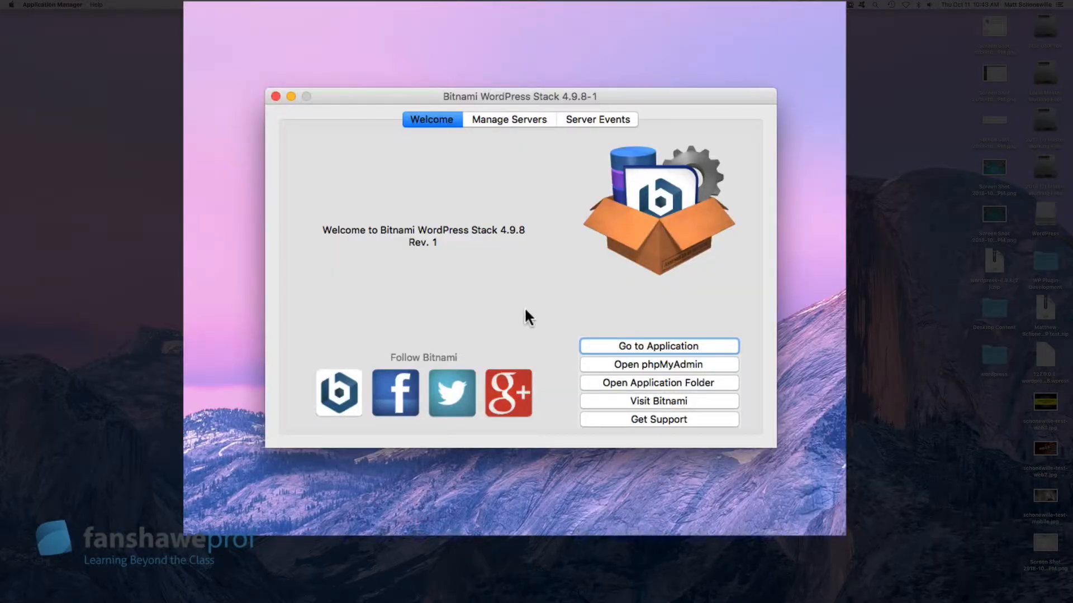
click(632, 344)
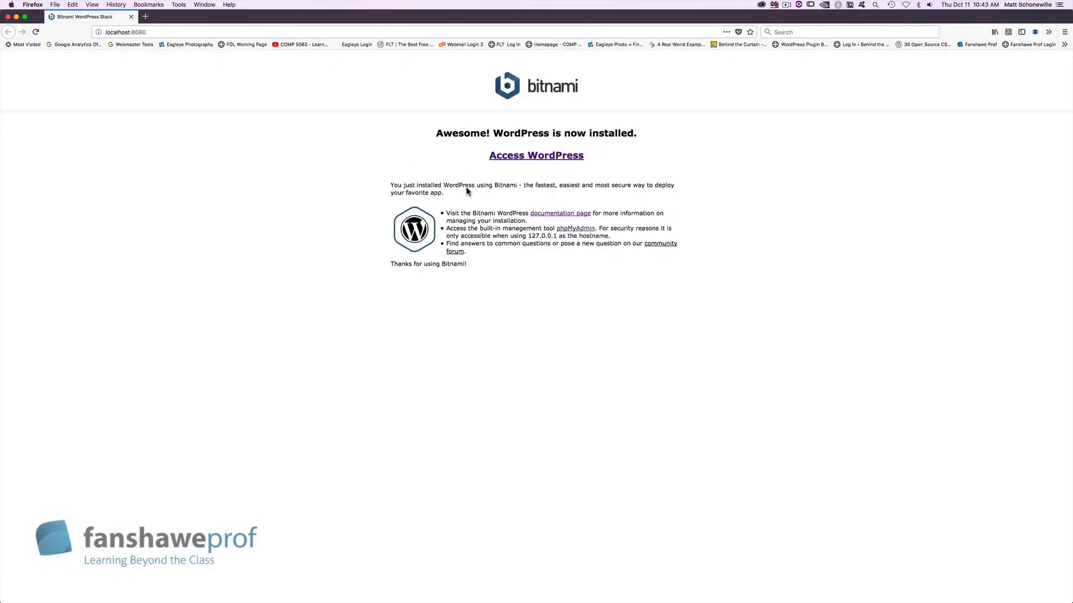
Step: Open the new blog via Access WordPress and scroll through its Hello world! post
click(507, 157)
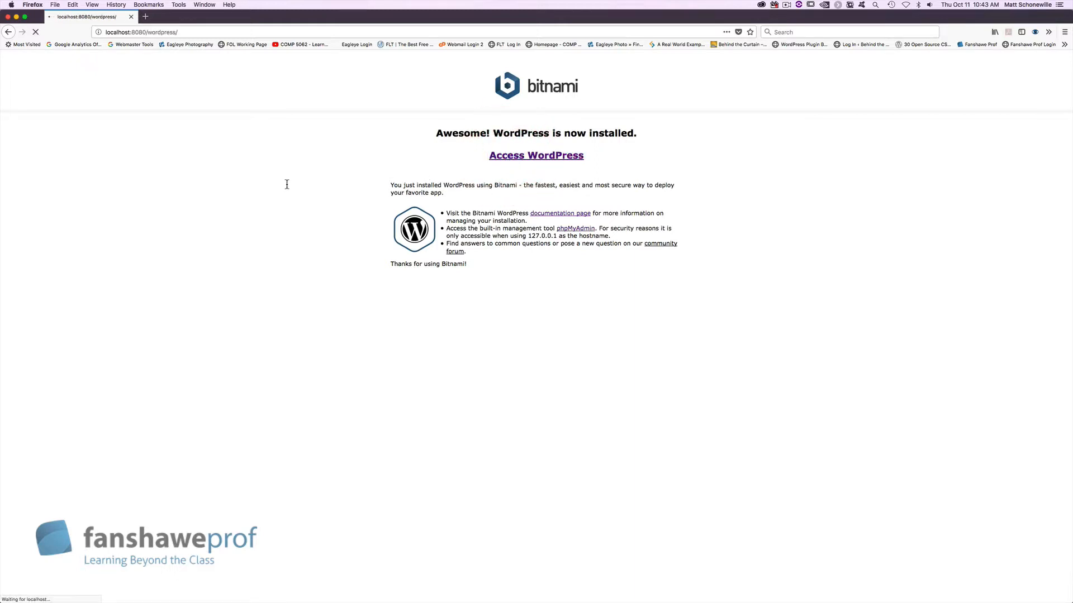
scroll(318, 221, down, 7)
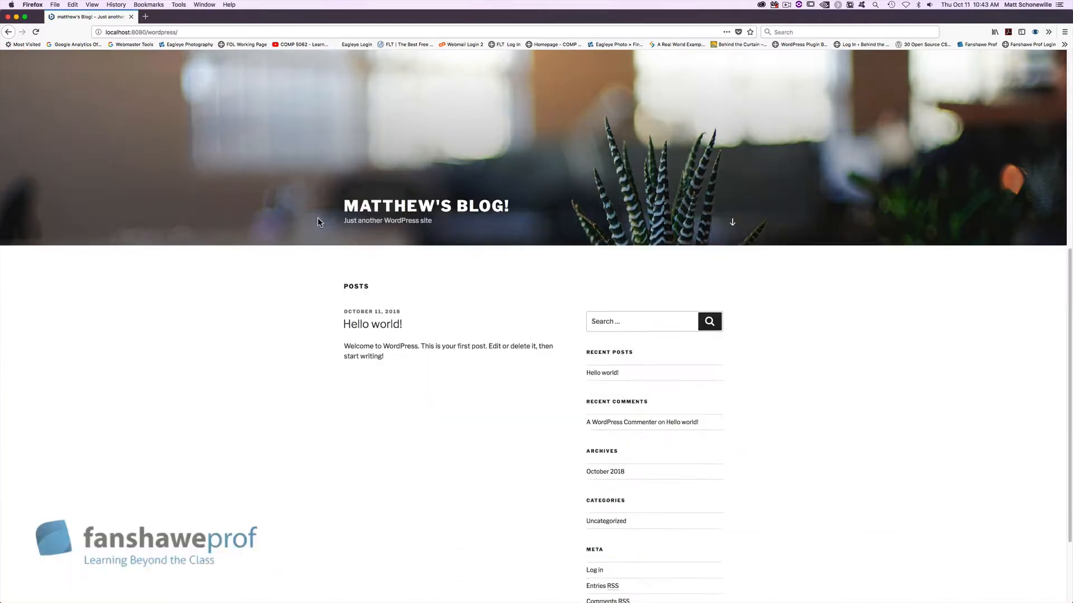
scroll(364, 290, up, 3)
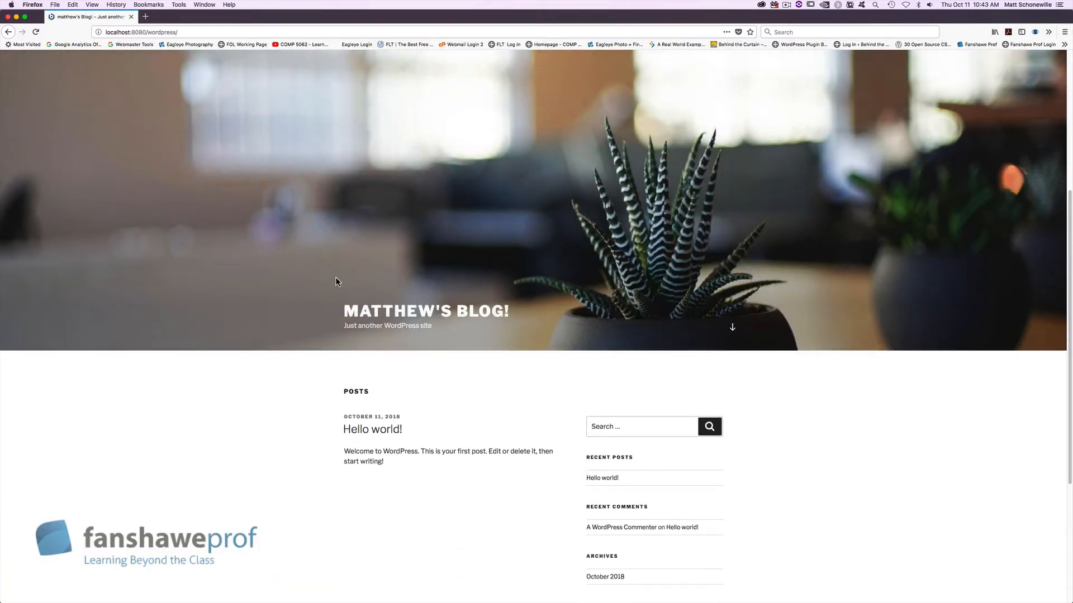
scroll(335, 278, down, 2)
scroll(336, 268, down, 1)
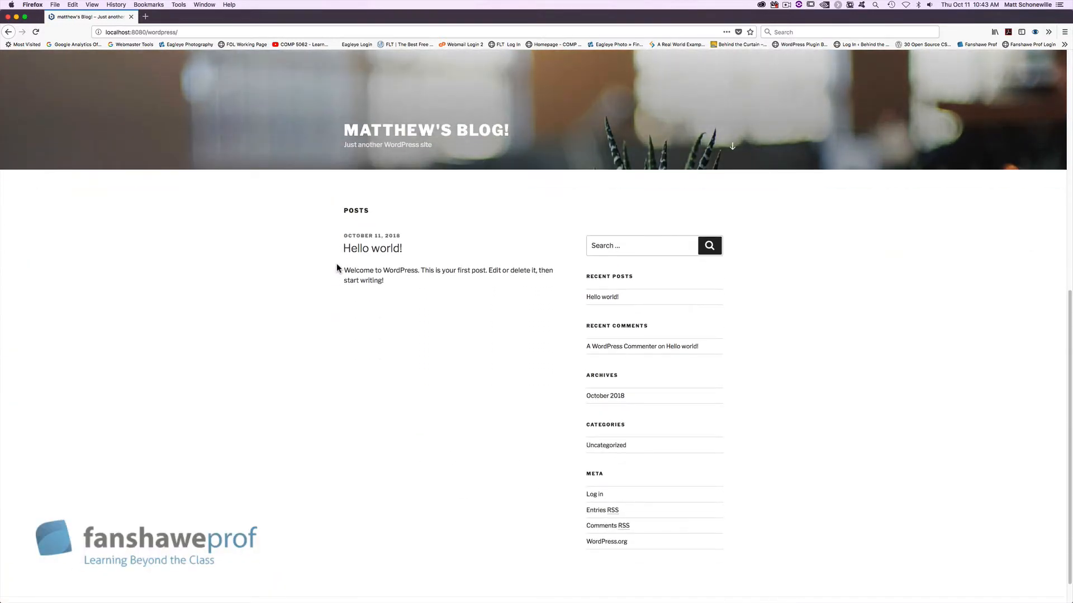
scroll(336, 268, down, 3)
scroll(337, 234, up, 8)
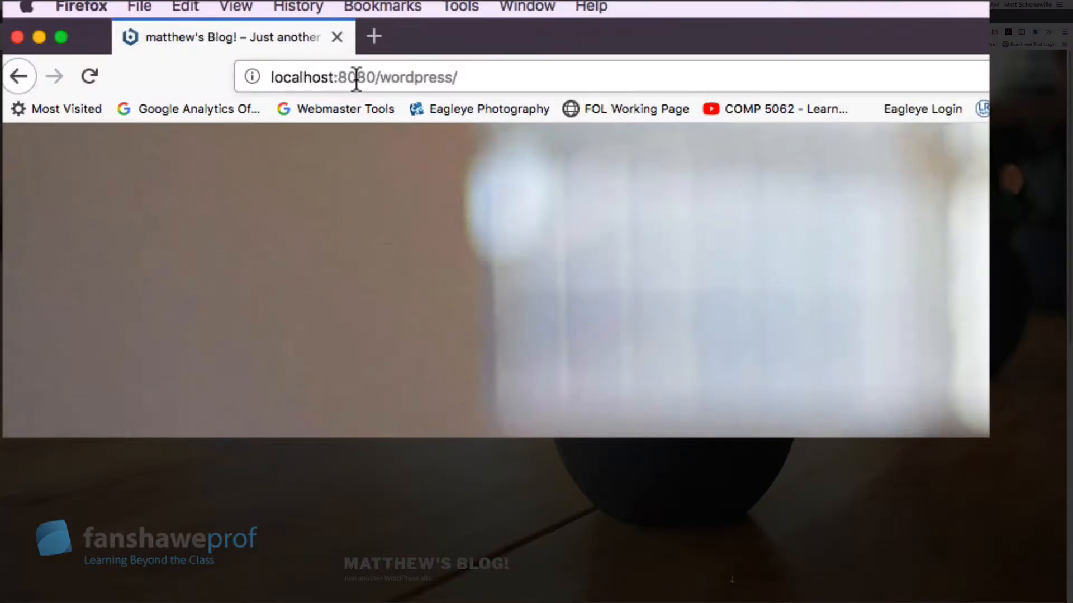
Step: Load the admin page by appending wp-admin to the blog URL
click(529, 79)
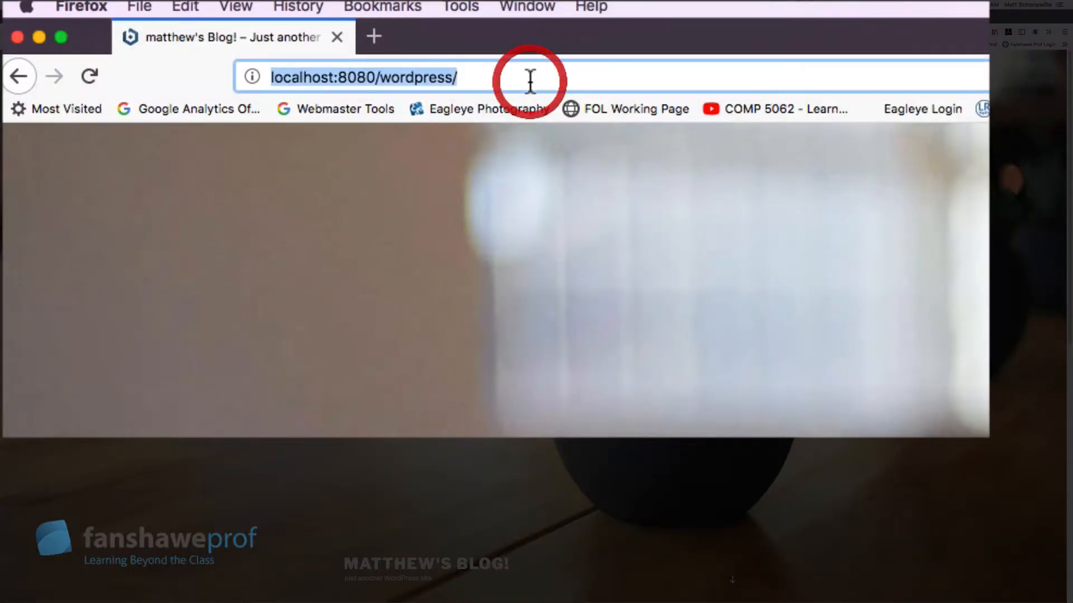
click(532, 78)
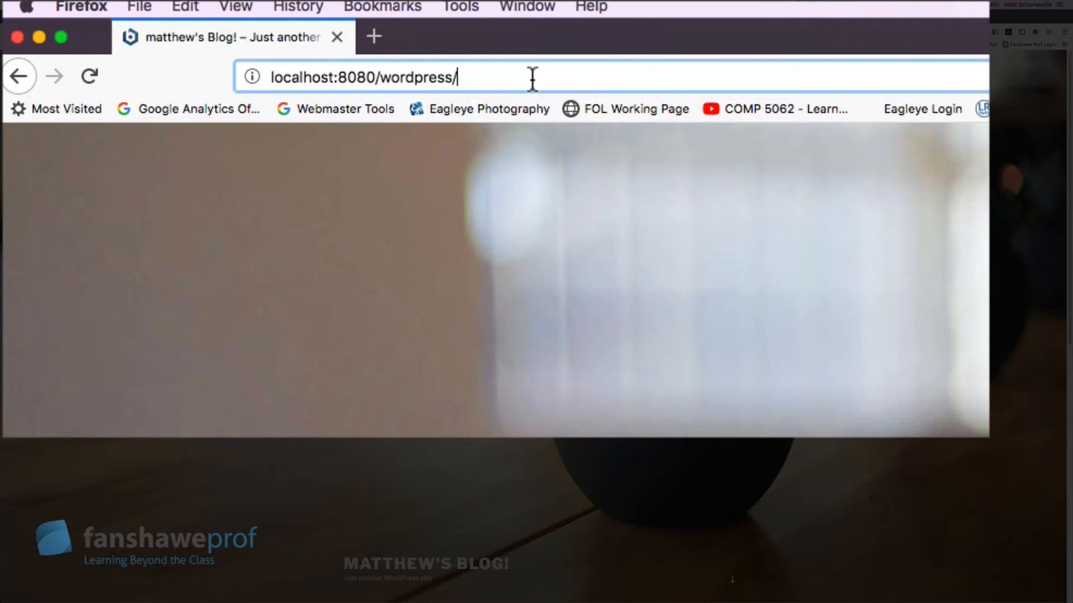
text(wp-admin)
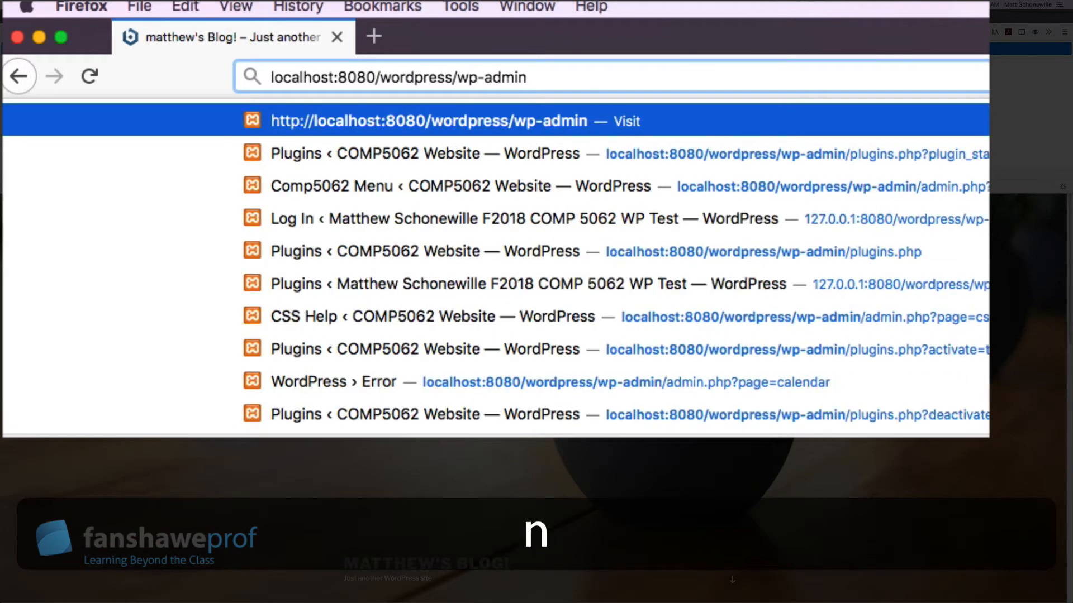
key(Return)
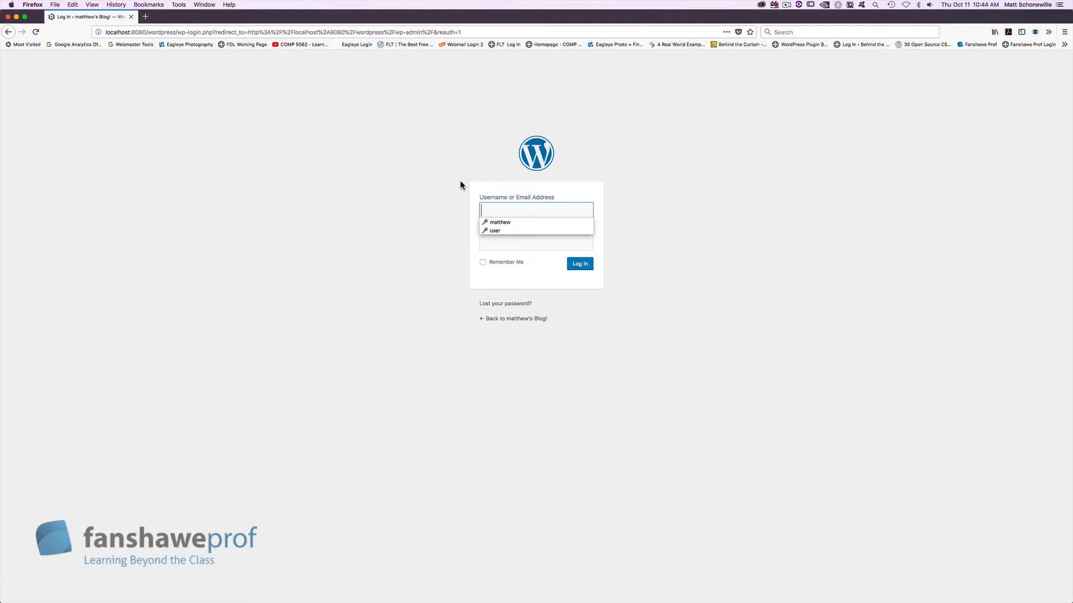
Step: Enter the admin username and password, replacing the auto-filled password, and log in
click(460, 182)
click(508, 207)
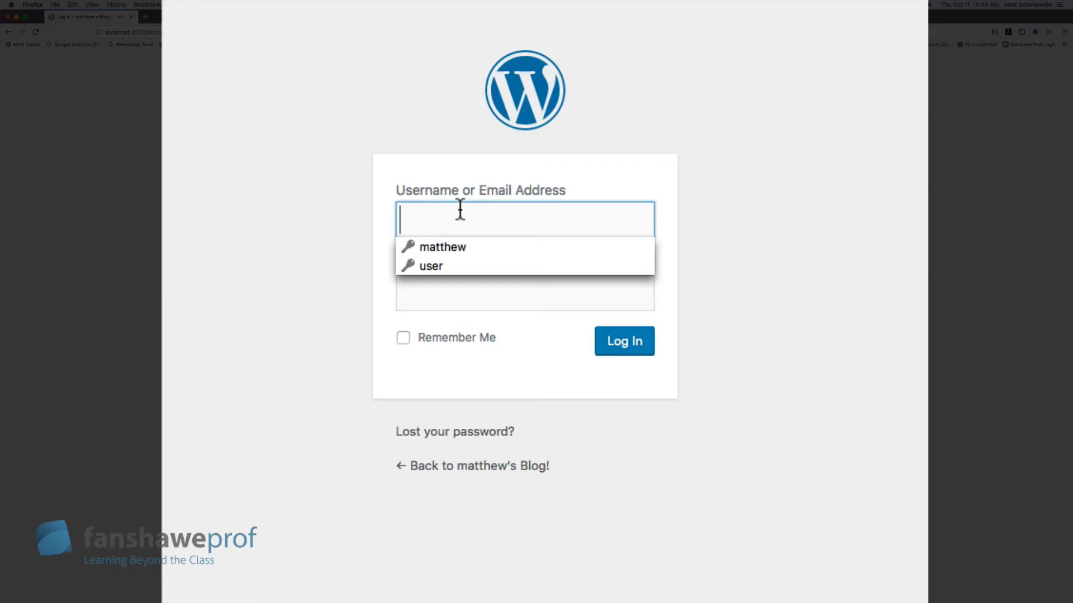
text(matthew)
key(Tab)
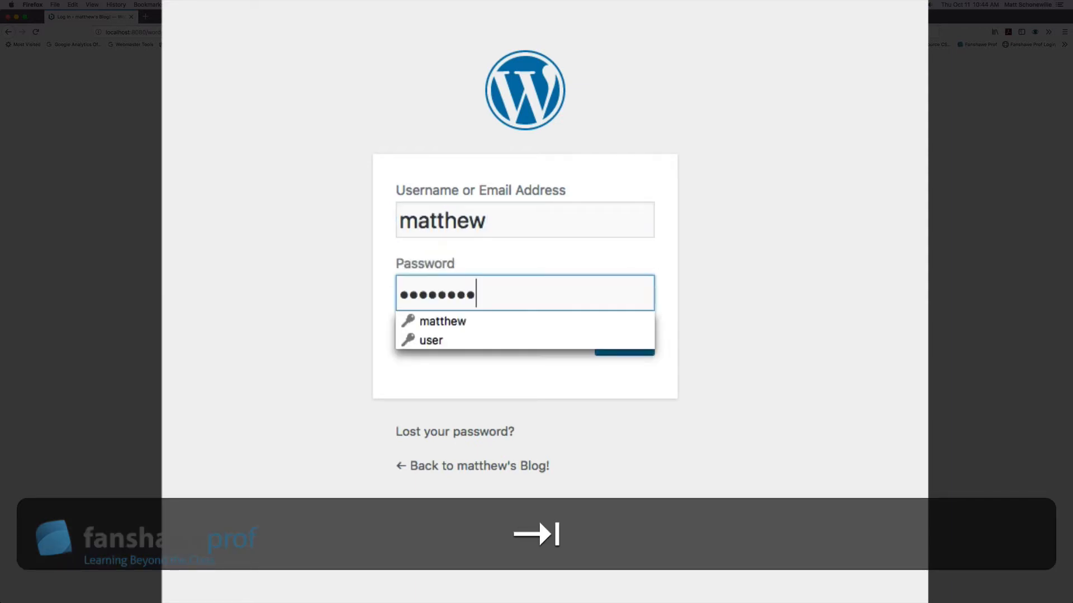
key(BackSpace)
key(BackSpace)
key(BackSpace)
key(BackSpace)
key(BackSpace)
key(BackSpace)
key(BackSpace)
key(BackSpace)
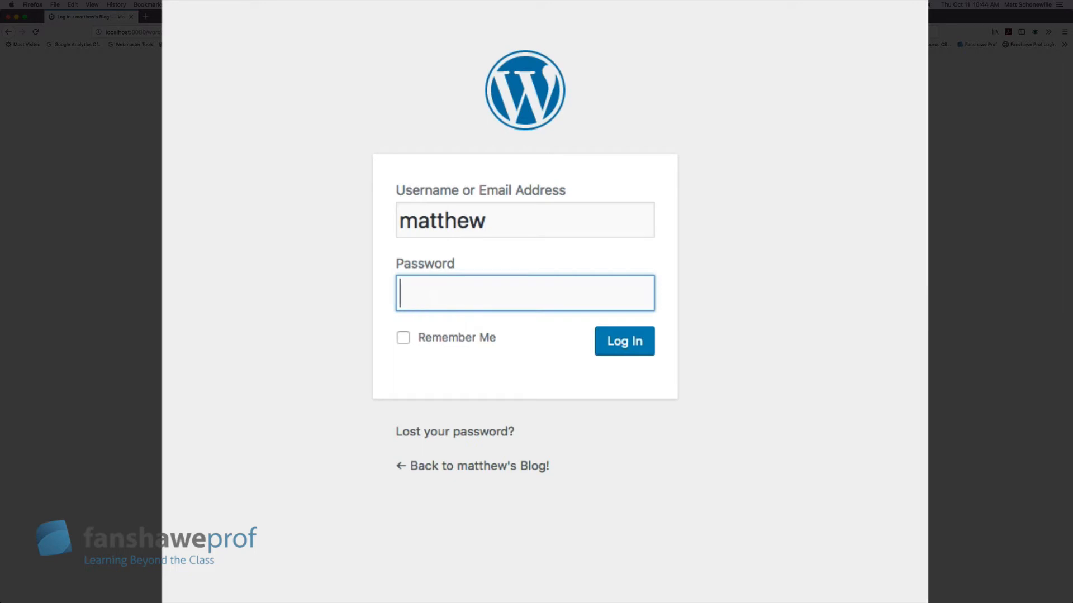
text(••••••••)
click(631, 342)
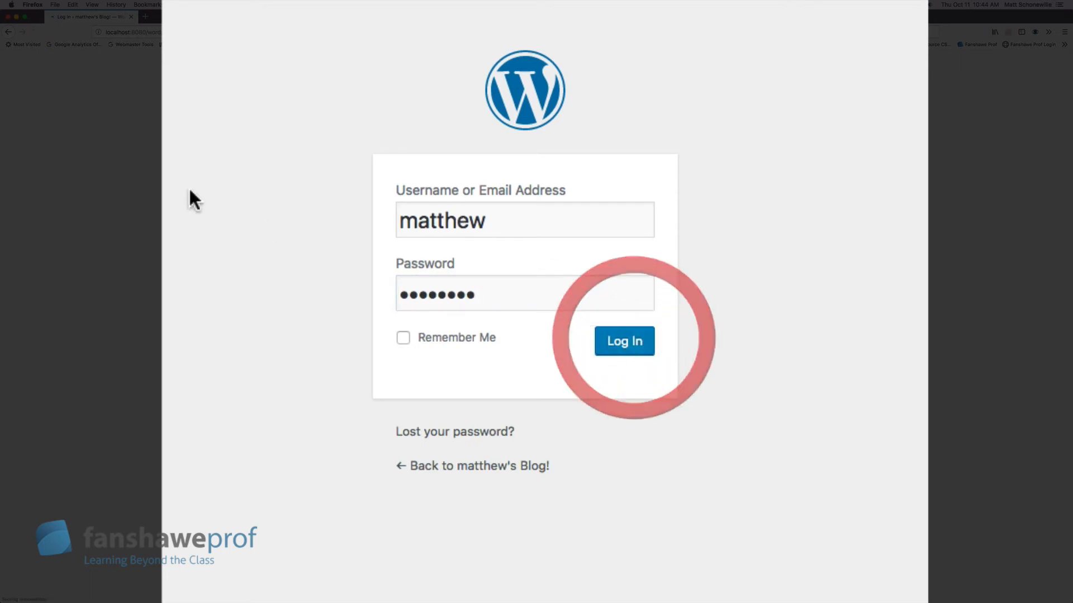